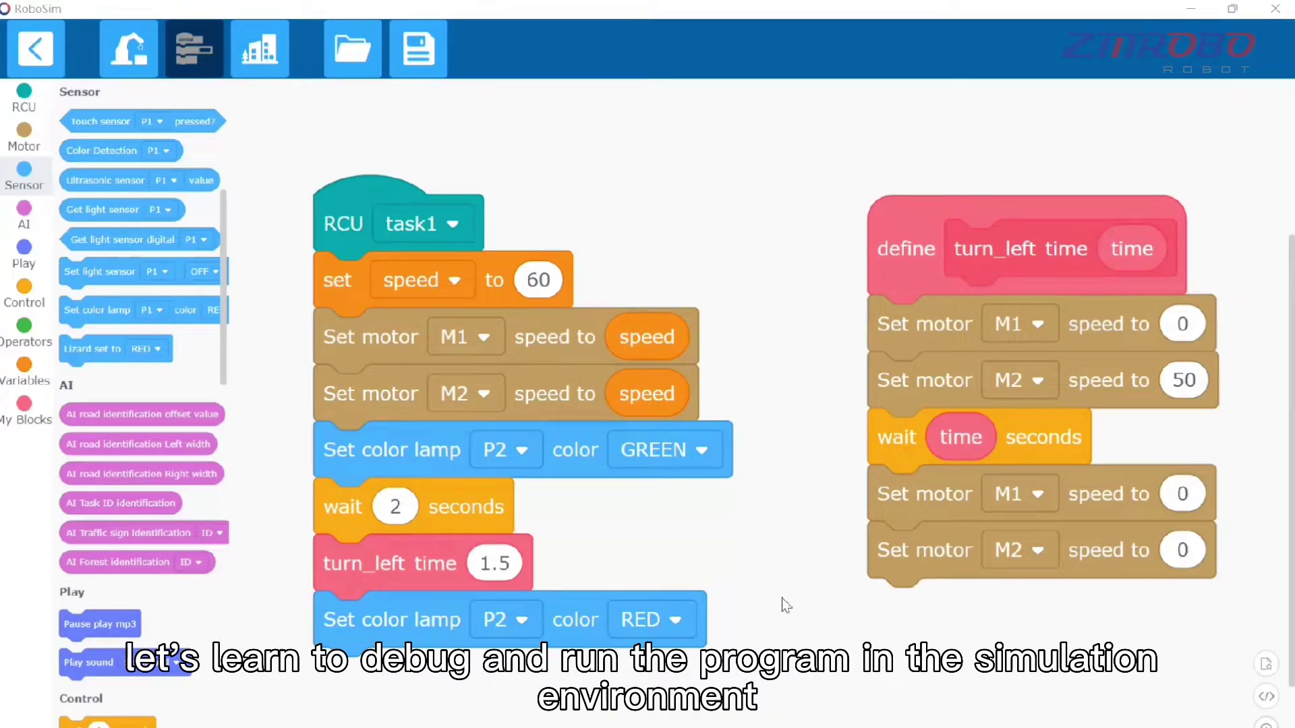
Step: Switch to the 3-D view and start the robot program in the simulator
{"action": "left_click", "coordinate": [268, 50]}
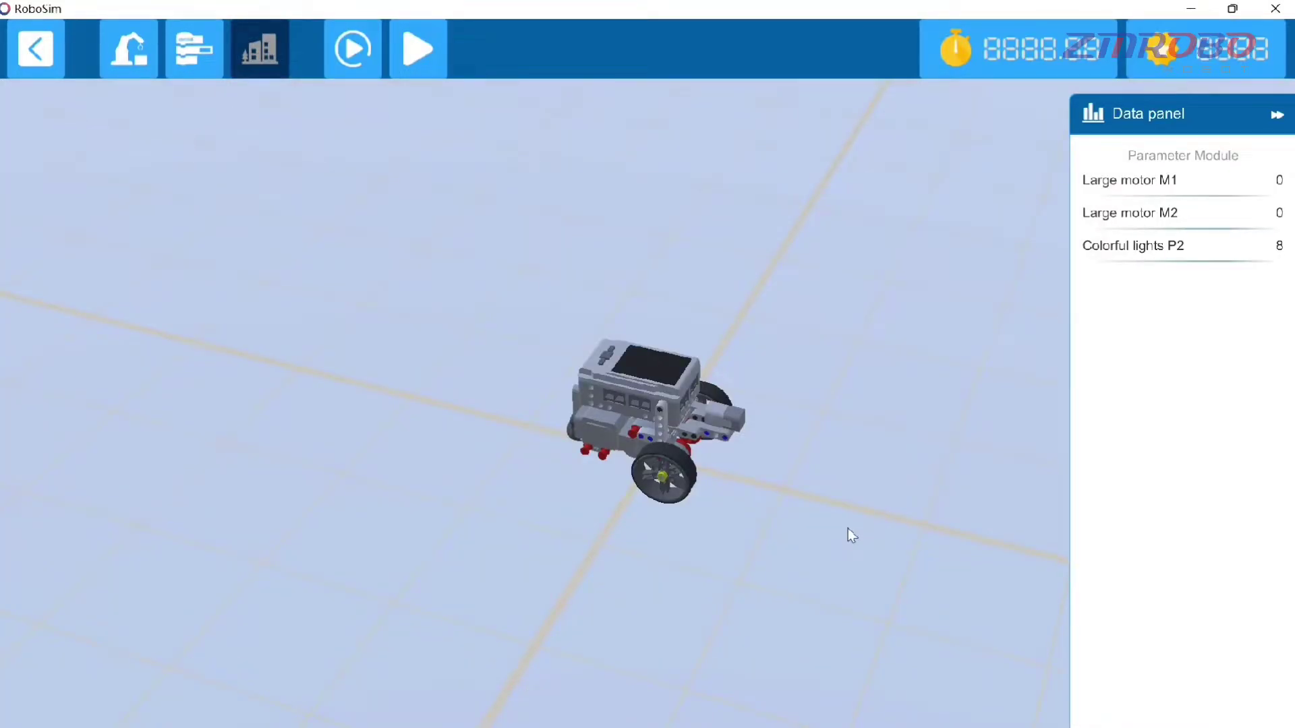
{"action": "scroll", "coordinate": [847, 528], "scroll_direction": "down", "scroll_amount": 5}
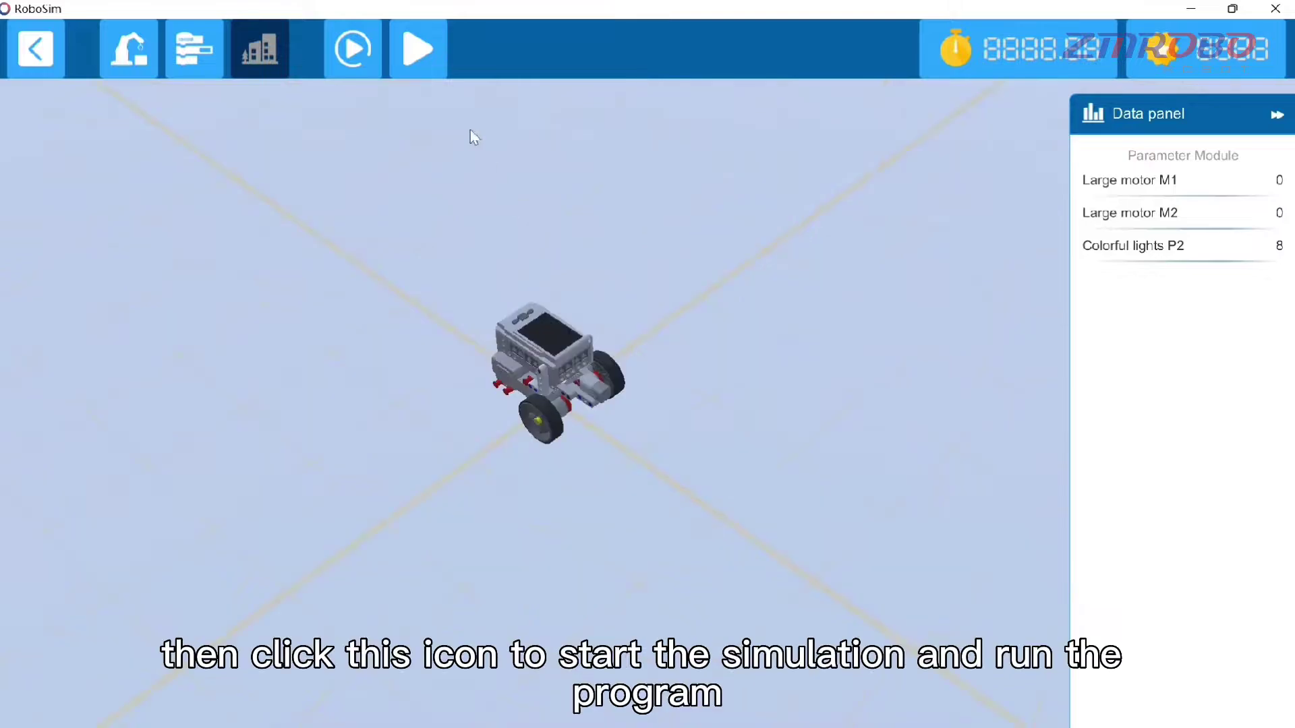
{"action": "left_click", "coordinate": [432, 54]}
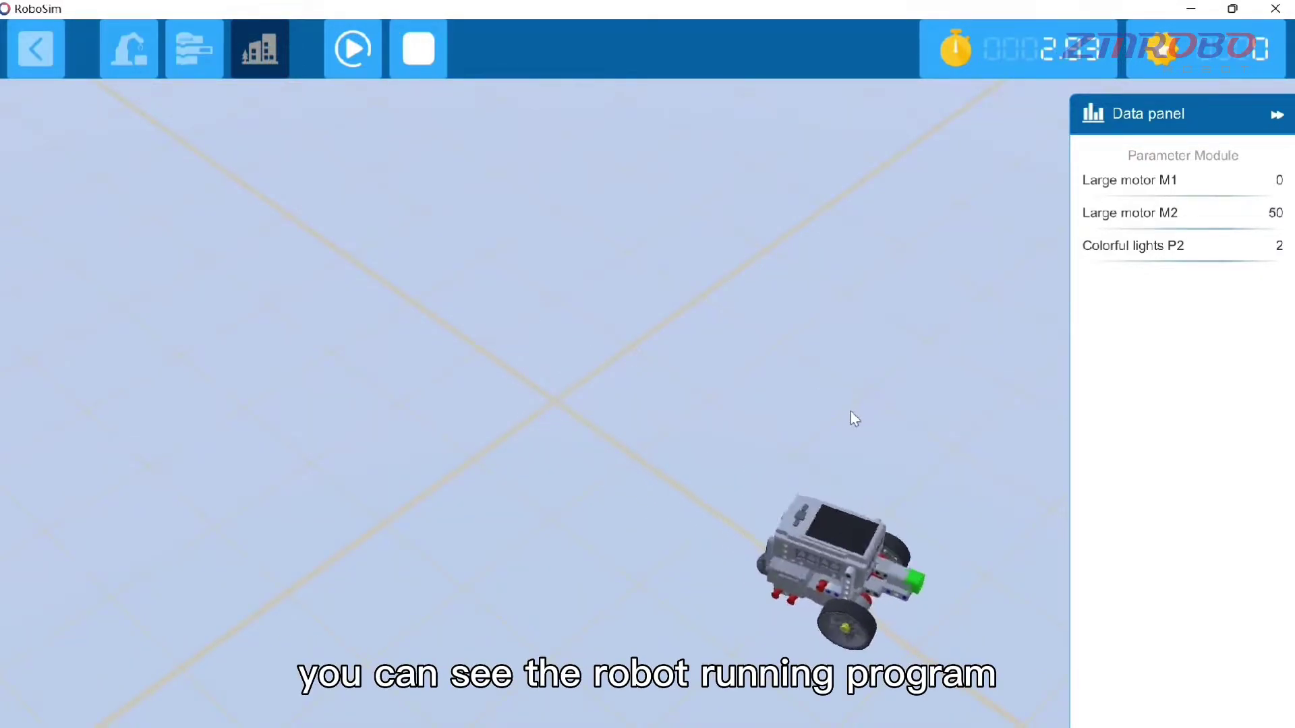
Step: Stop the run at 13.93 s and dismiss the Task is over summary showing score 0
{"action": "left_click", "coordinate": [426, 51]}
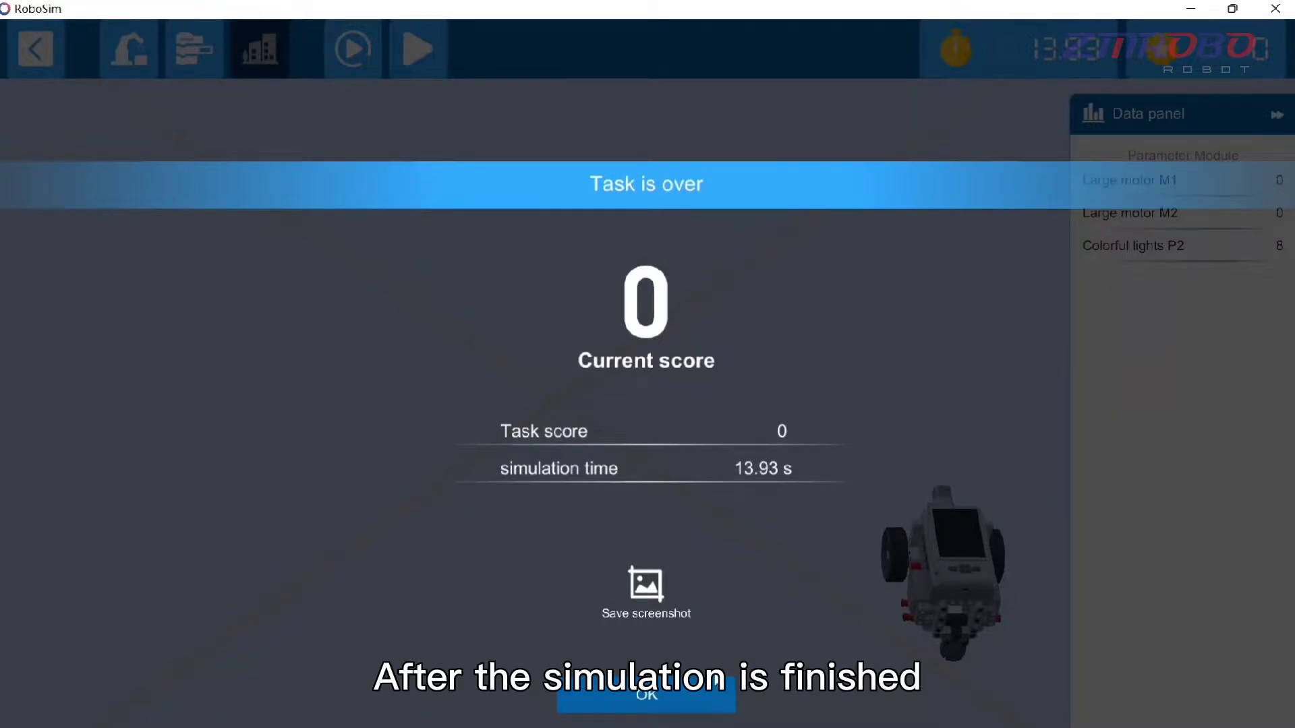
{"action": "left_click", "coordinate": [700, 695]}
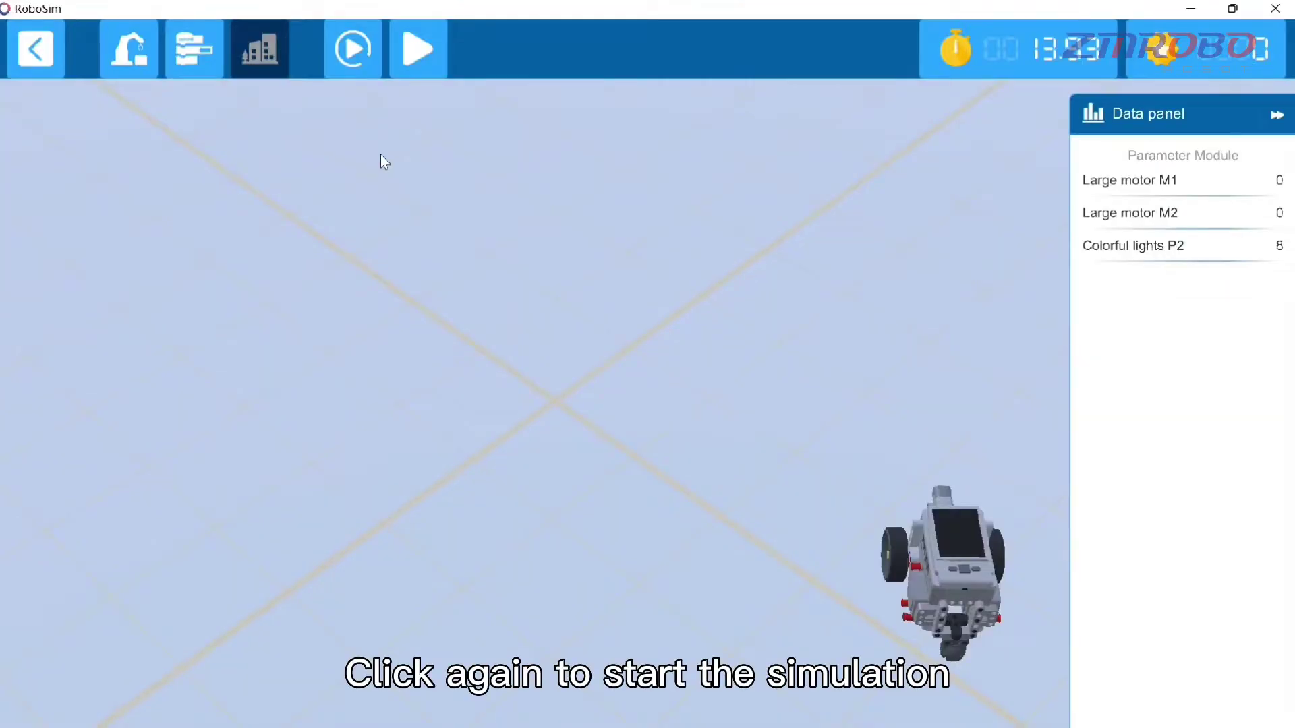
Step: Restart the simulation and carry the robot to the centre of the field
{"action": "left_click", "coordinate": [413, 58]}
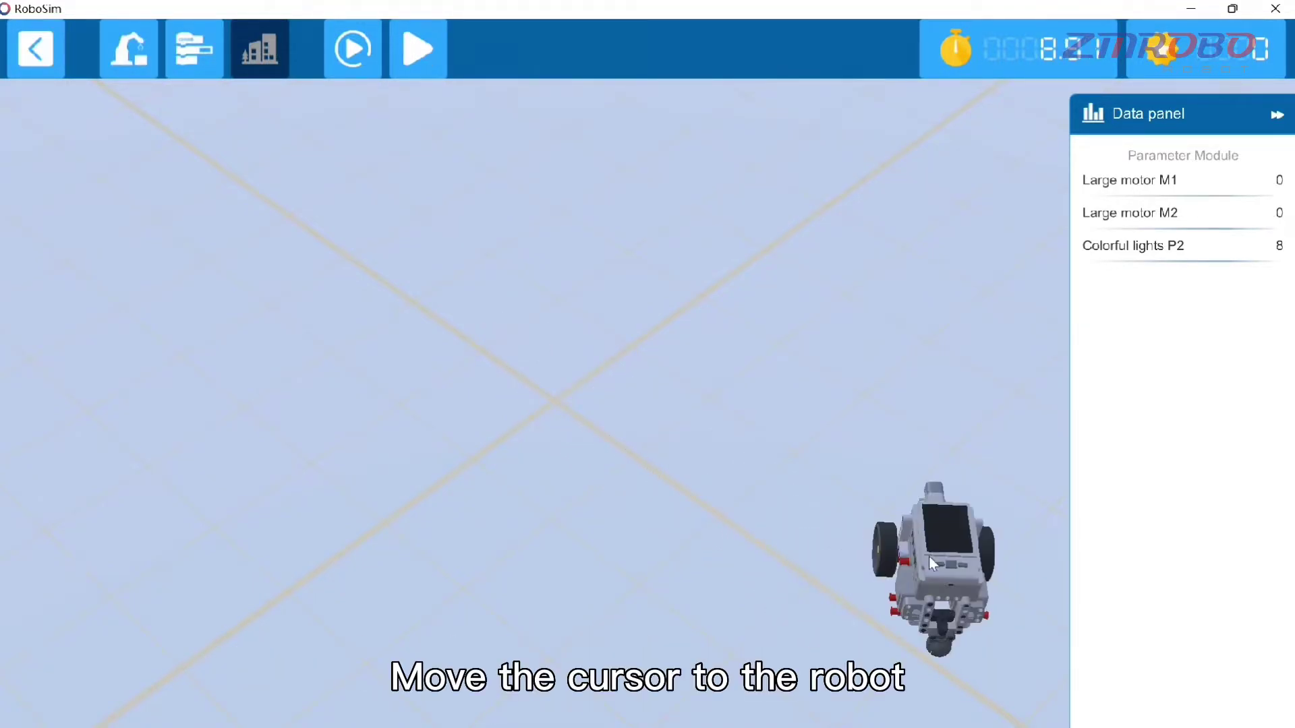
{"action": "left_click_drag", "start_coordinate": [929, 556], "coordinate": [255, 468]}
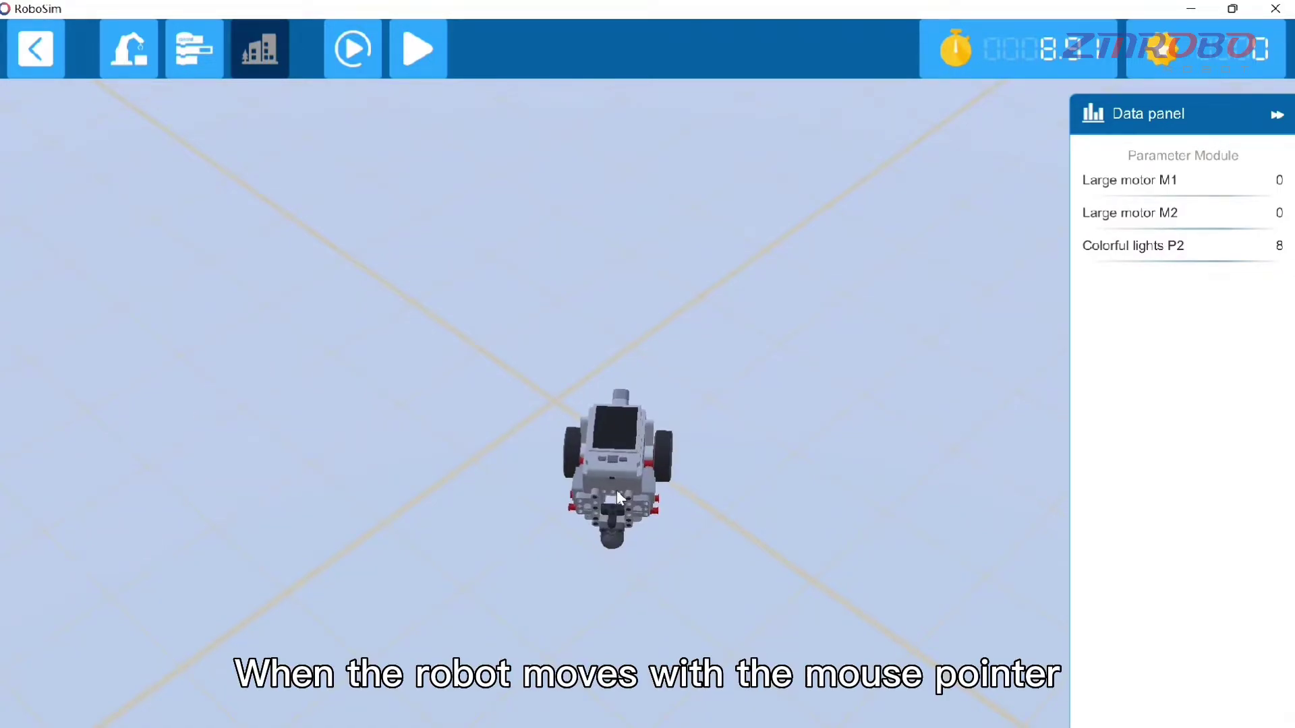
{"action": "left_click_drag", "start_coordinate": [616, 489], "coordinate": [609, 488]}
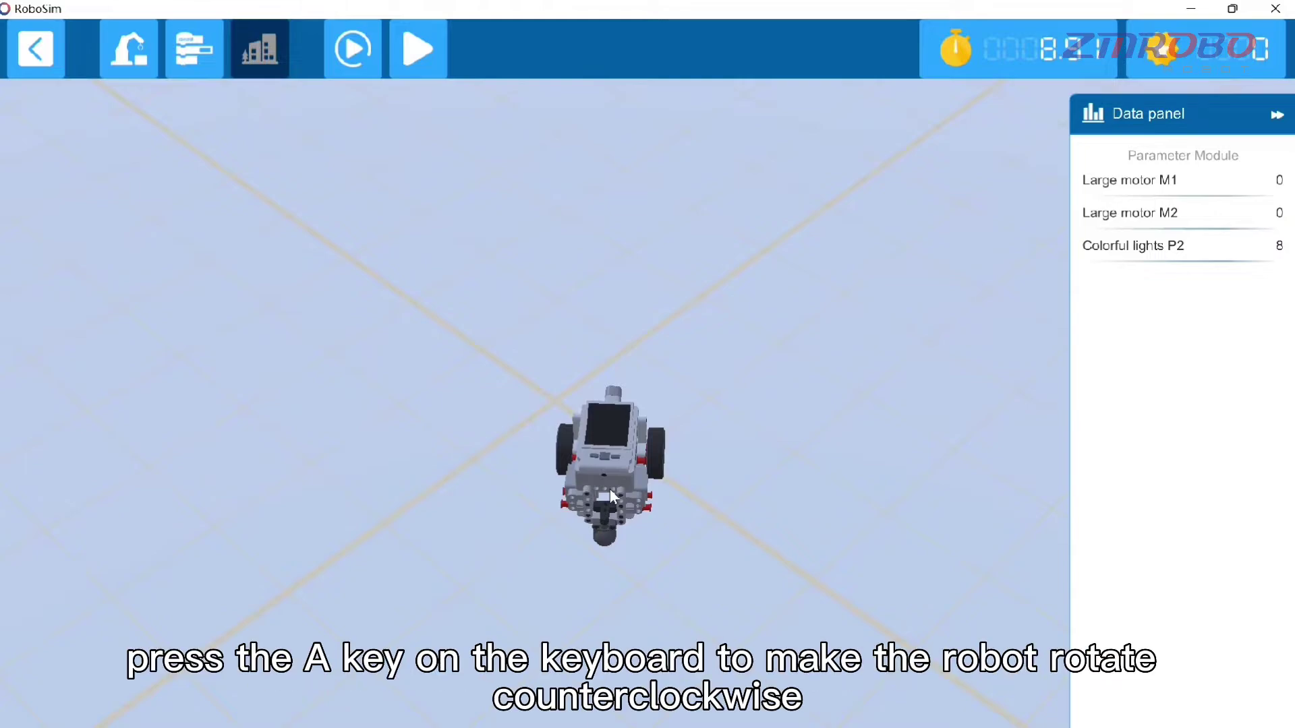
Step: Rotate the robot to a new heading with A and D, then set it down slightly lower left
{"action": "key", "text": "a"}
{"action": "key", "text": "a"}
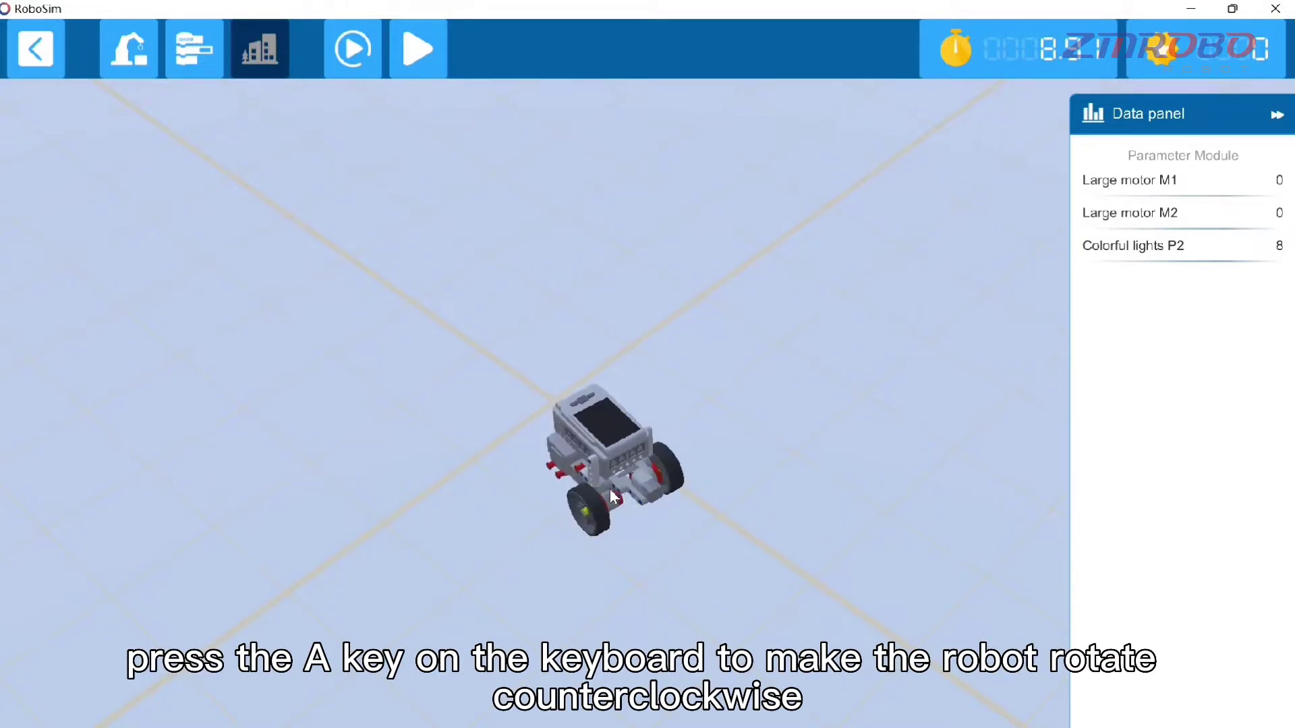
{"action": "key", "text": "a"}
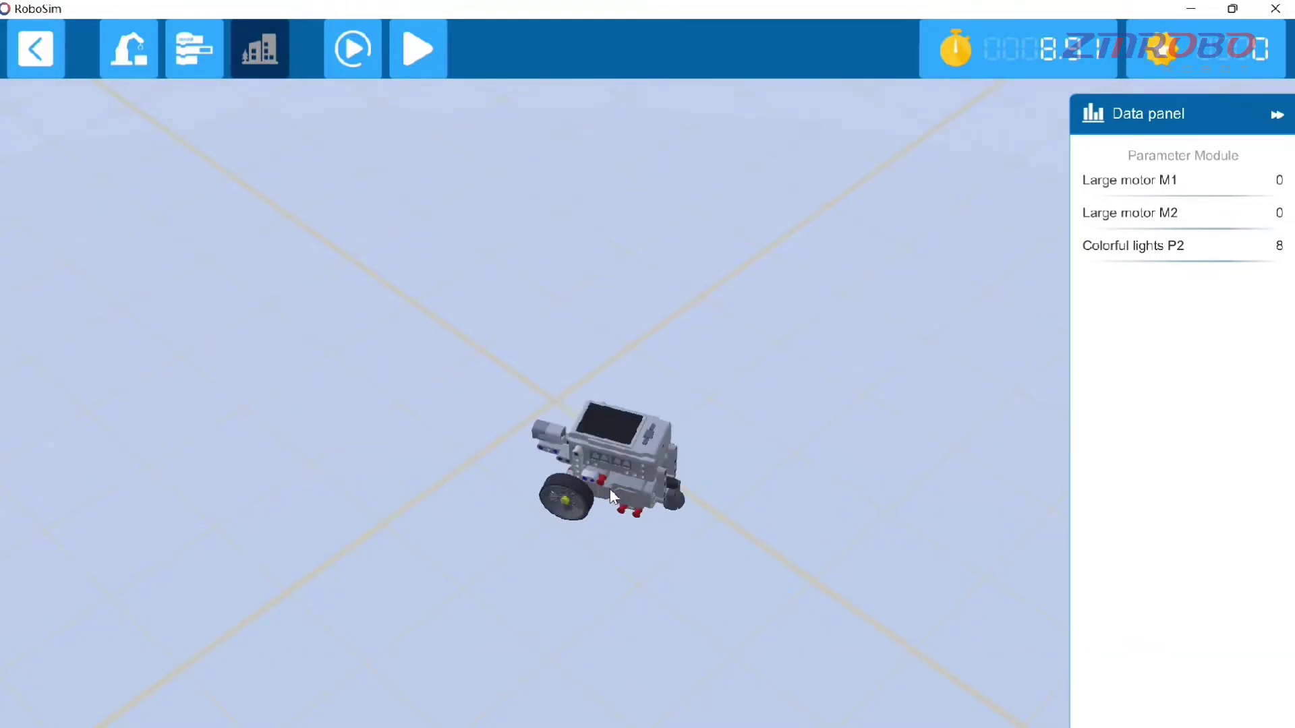
{"action": "key", "text": "d"}
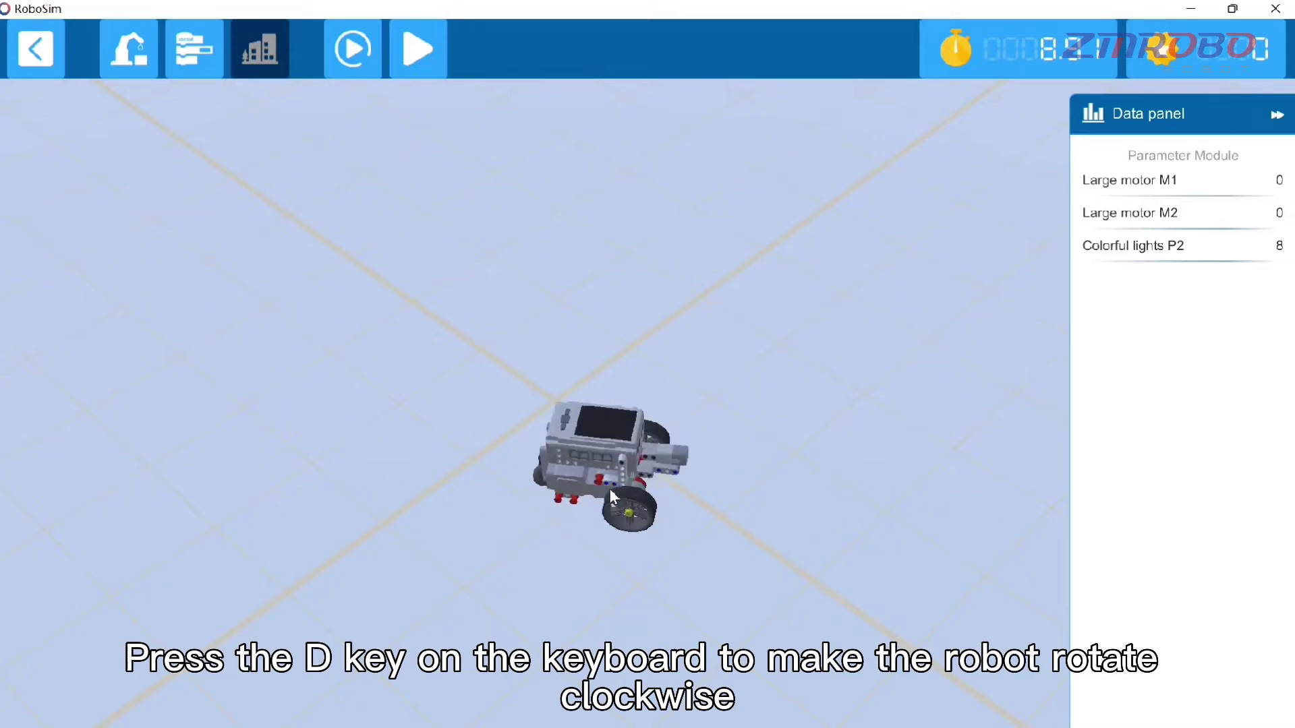
{"action": "key", "text": "d"}
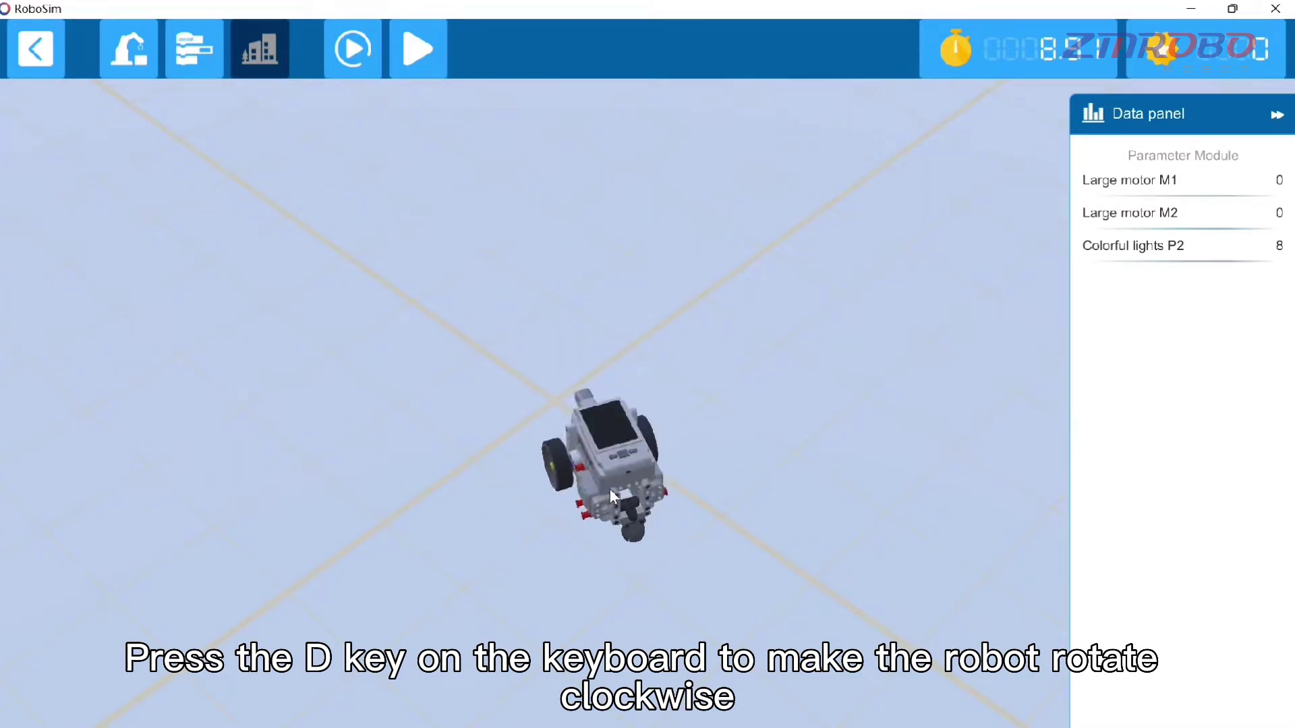
{"action": "key", "text": "d"}
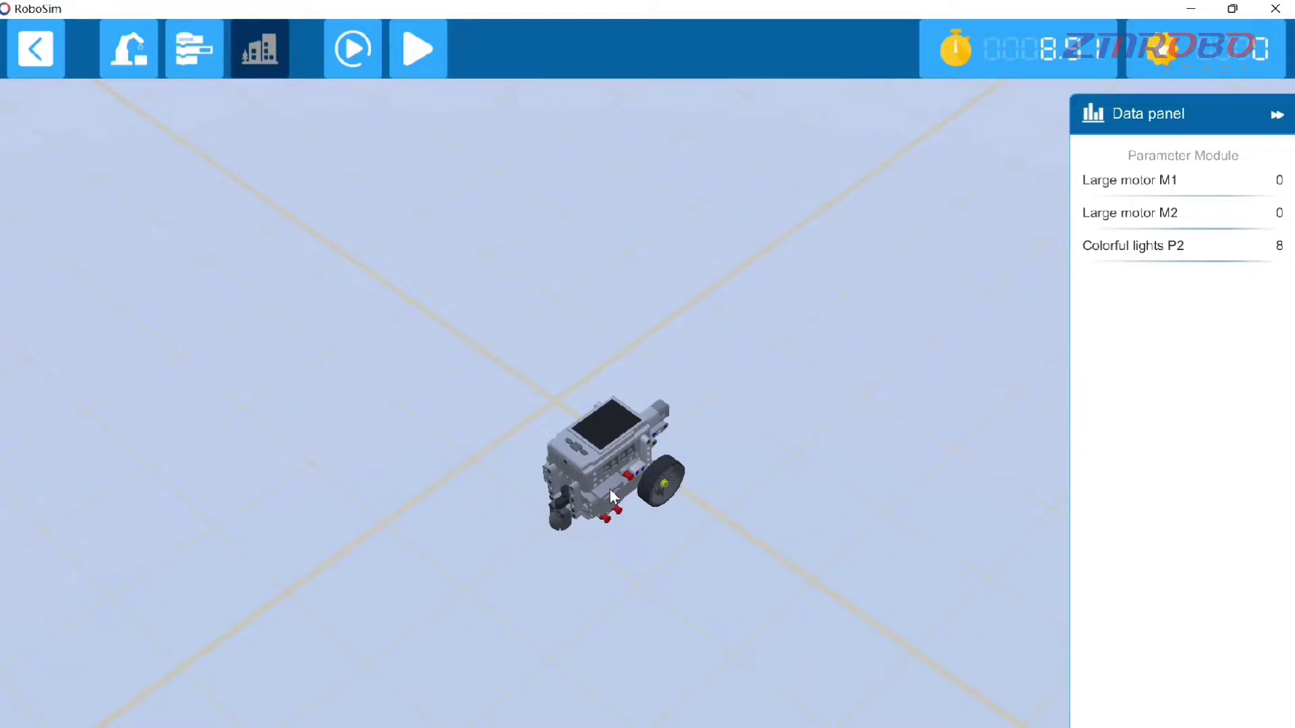
{"action": "left_click_drag", "start_coordinate": [609, 488], "coordinate": [572, 525]}
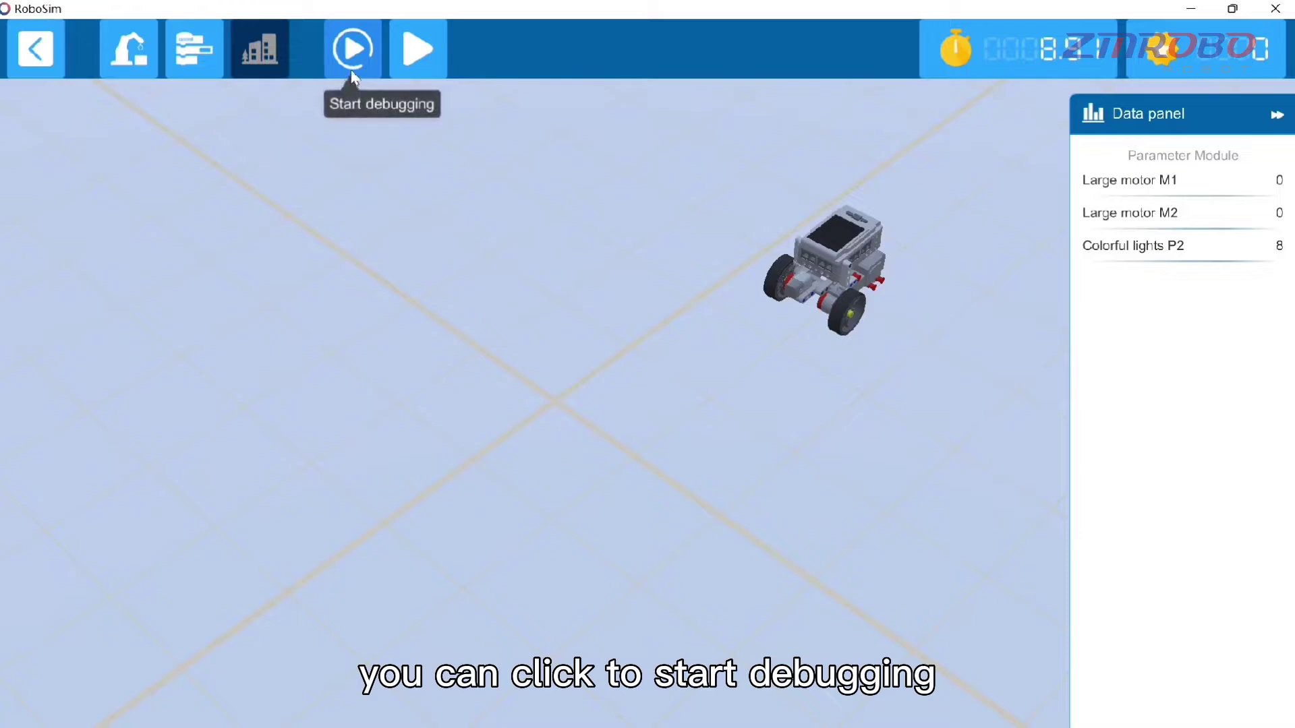
Step: Run the program from the robot's new position and stop it at 8.34 s
{"action": "left_click", "coordinate": [351, 71]}
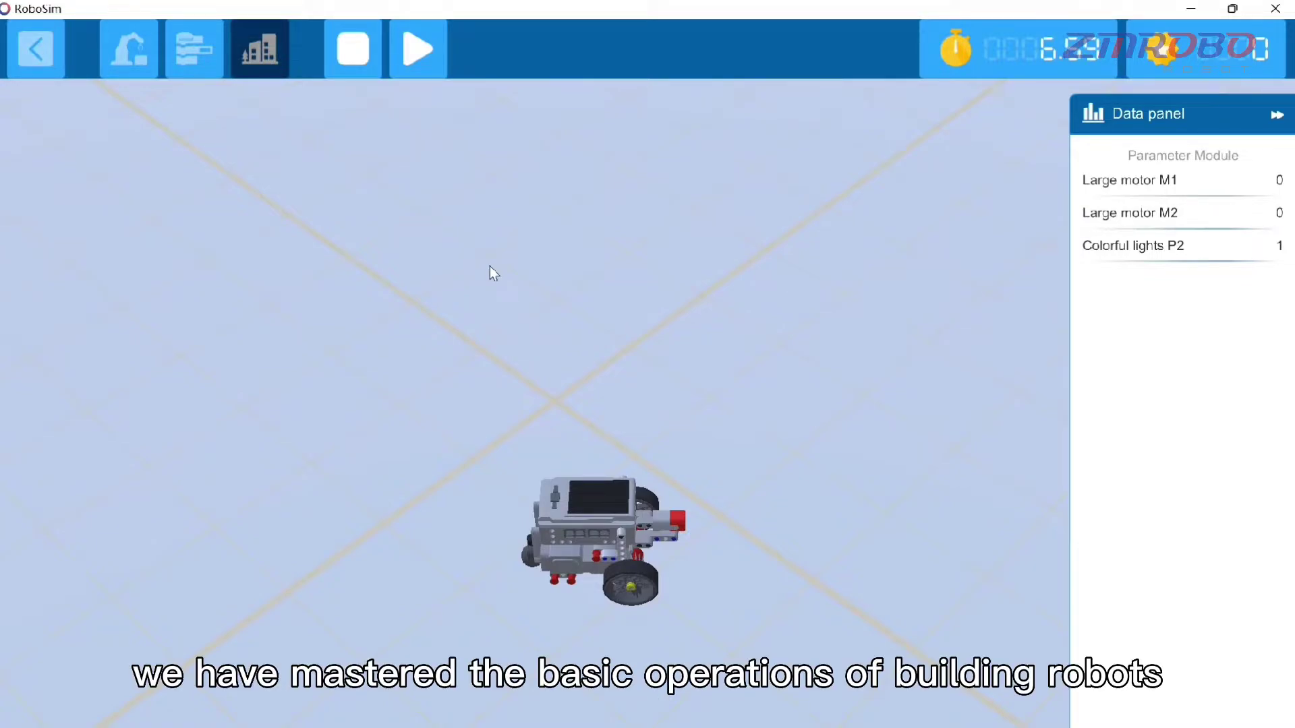
{"action": "left_click", "coordinate": [358, 68]}
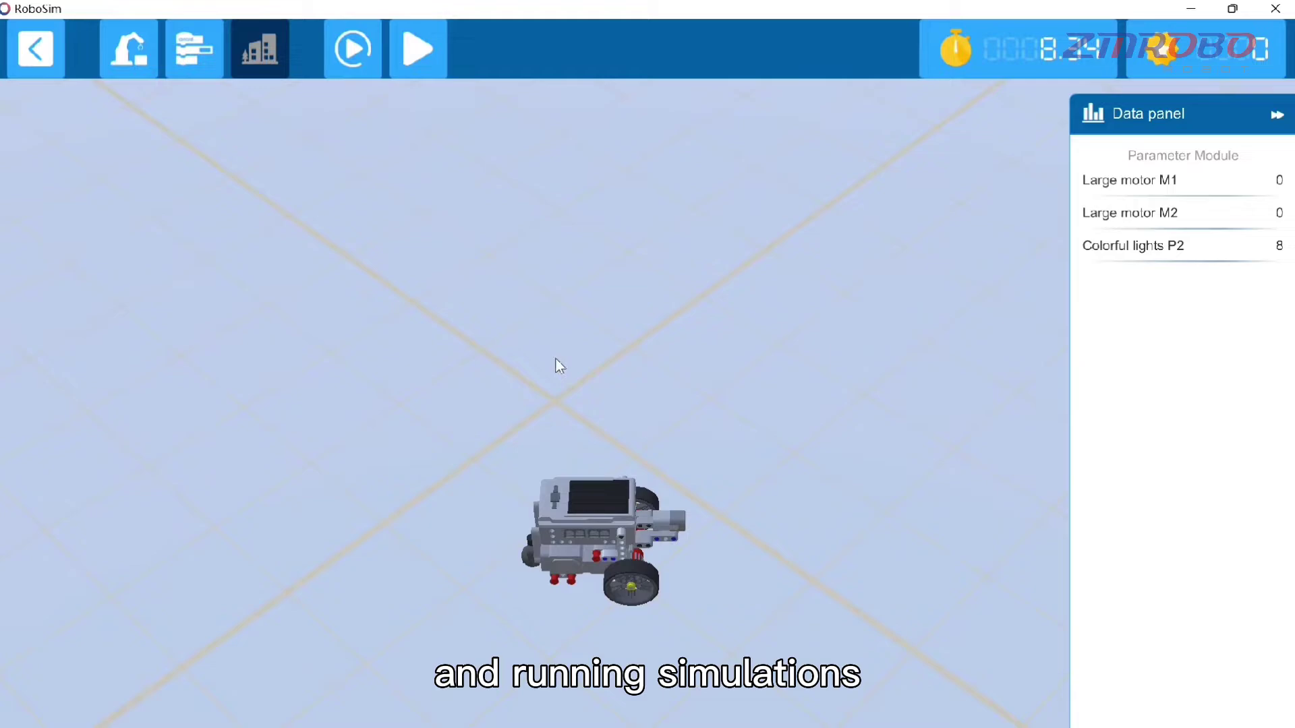
Step: Discard the unsaved robot and load Smart agriculture Training venue 1
{"action": "left_click", "coordinate": [37, 69]}
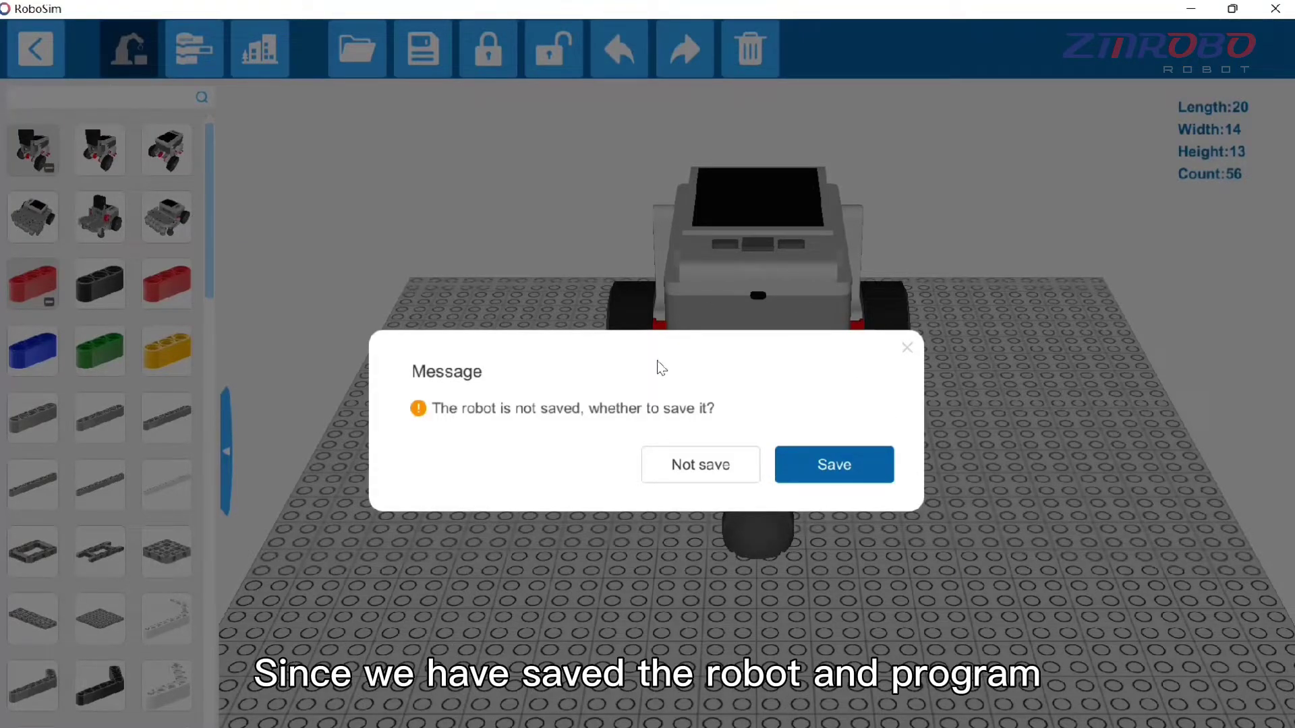
{"action": "left_click", "coordinate": [677, 464]}
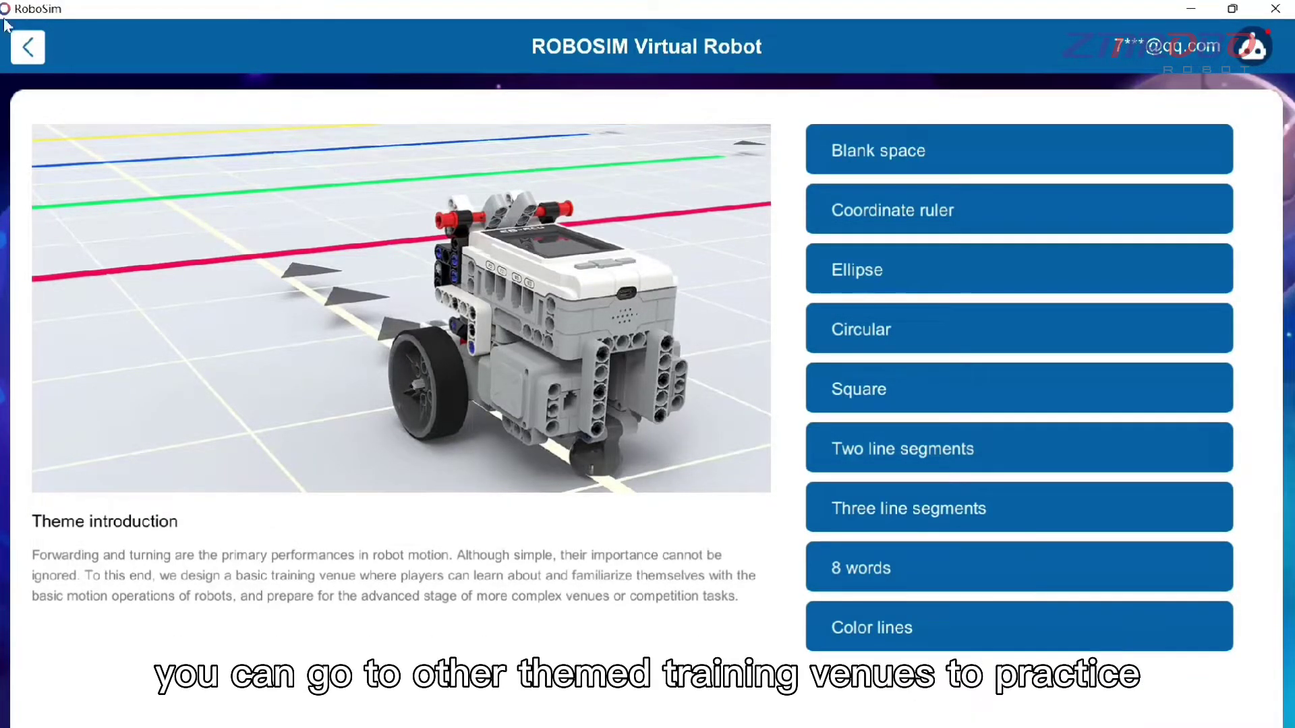
{"action": "left_click", "coordinate": [27, 47]}
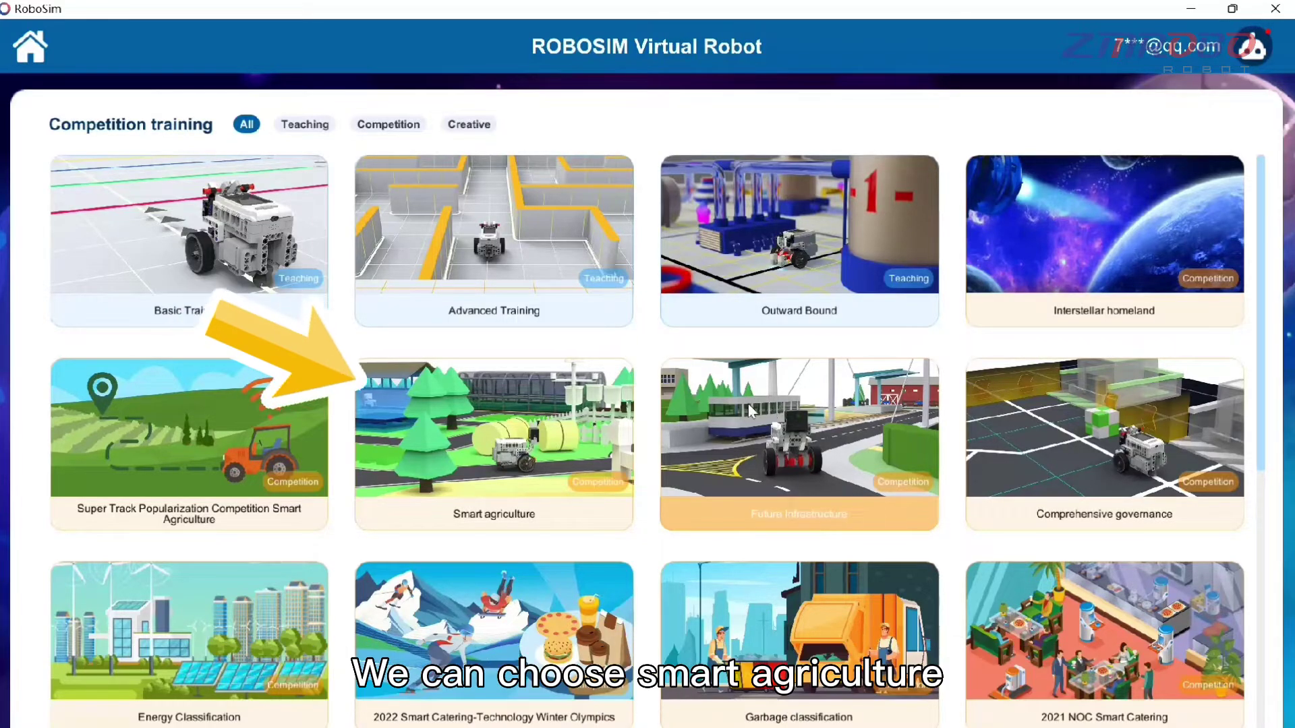
{"action": "left_click", "coordinate": [472, 458]}
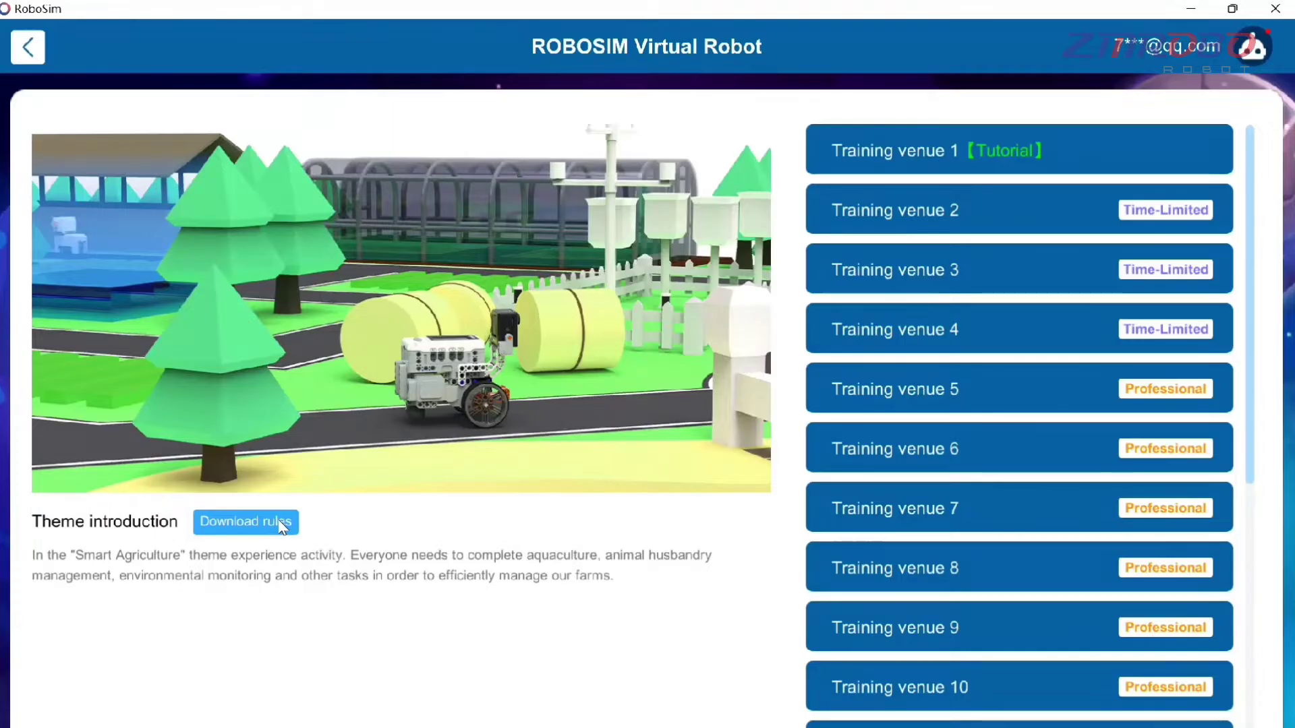
{"action": "left_click", "coordinate": [959, 156]}
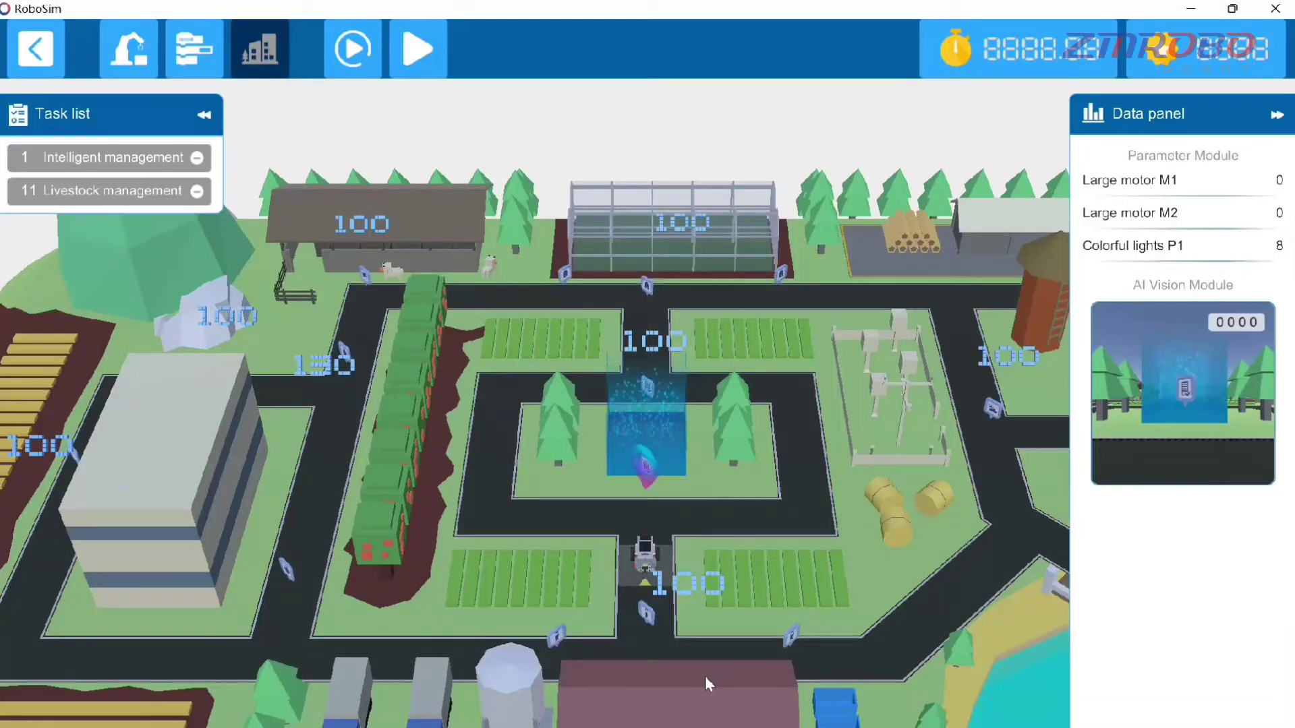
Step: Zoom out and orbit the farm scene to an angled overview
{"action": "scroll", "coordinate": [698, 579], "scroll_direction": "down", "scroll_amount": 10}
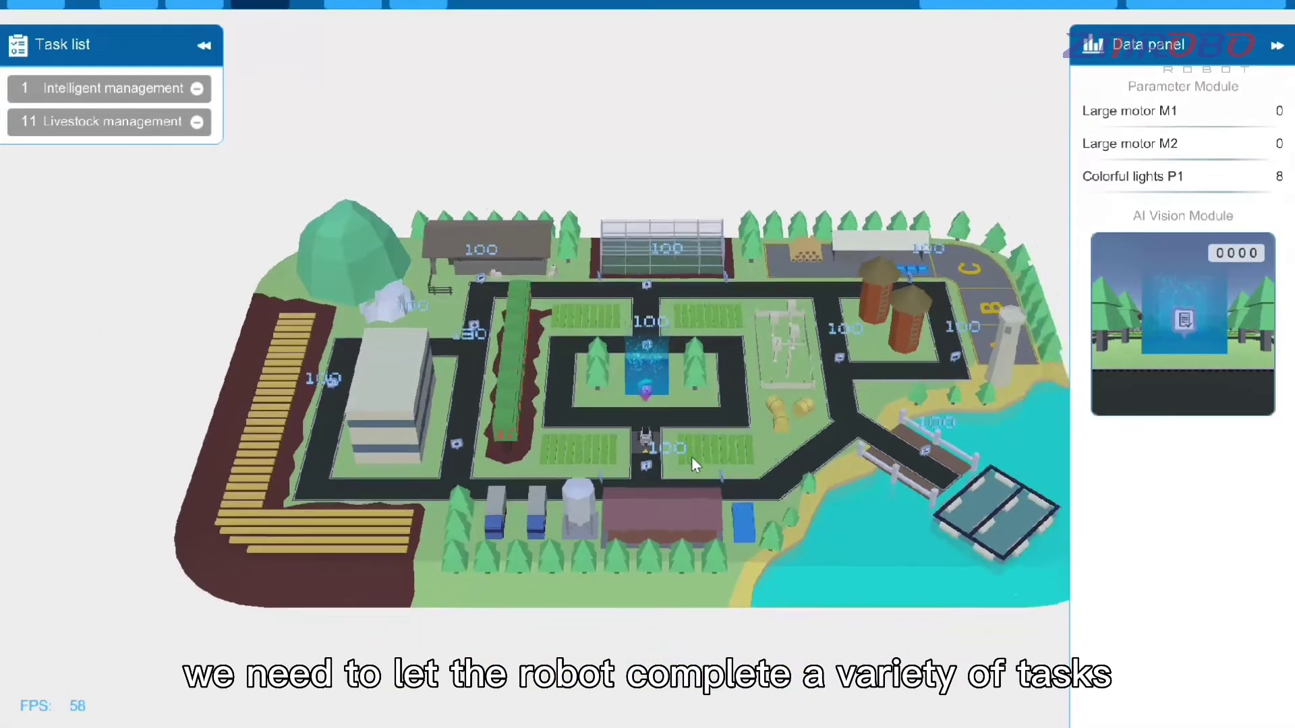
{"action": "scroll", "coordinate": [692, 446], "scroll_direction": "down", "scroll_amount": 3}
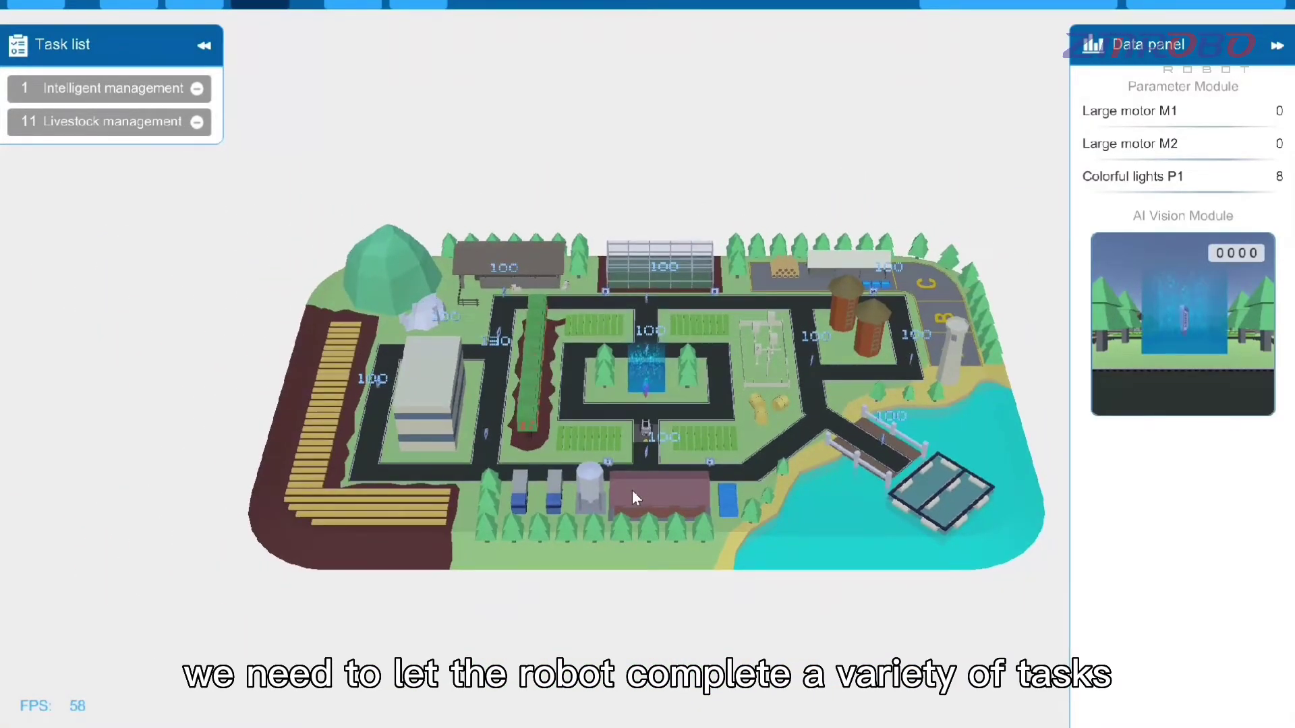
{"action": "left_click_drag", "start_coordinate": [633, 498], "coordinate": [738, 494]}
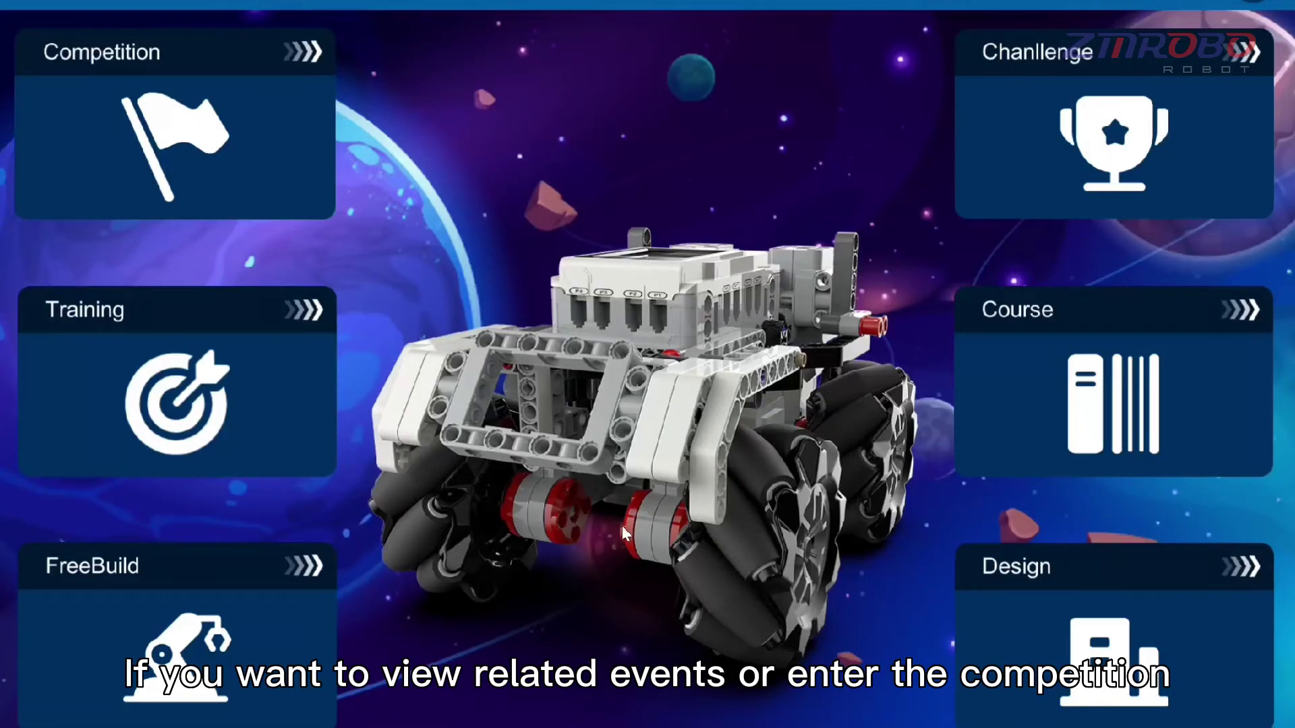
Step: Open the Competition list and toggle the Games already registered filter on, then off
{"action": "left_click", "coordinate": [234, 143]}
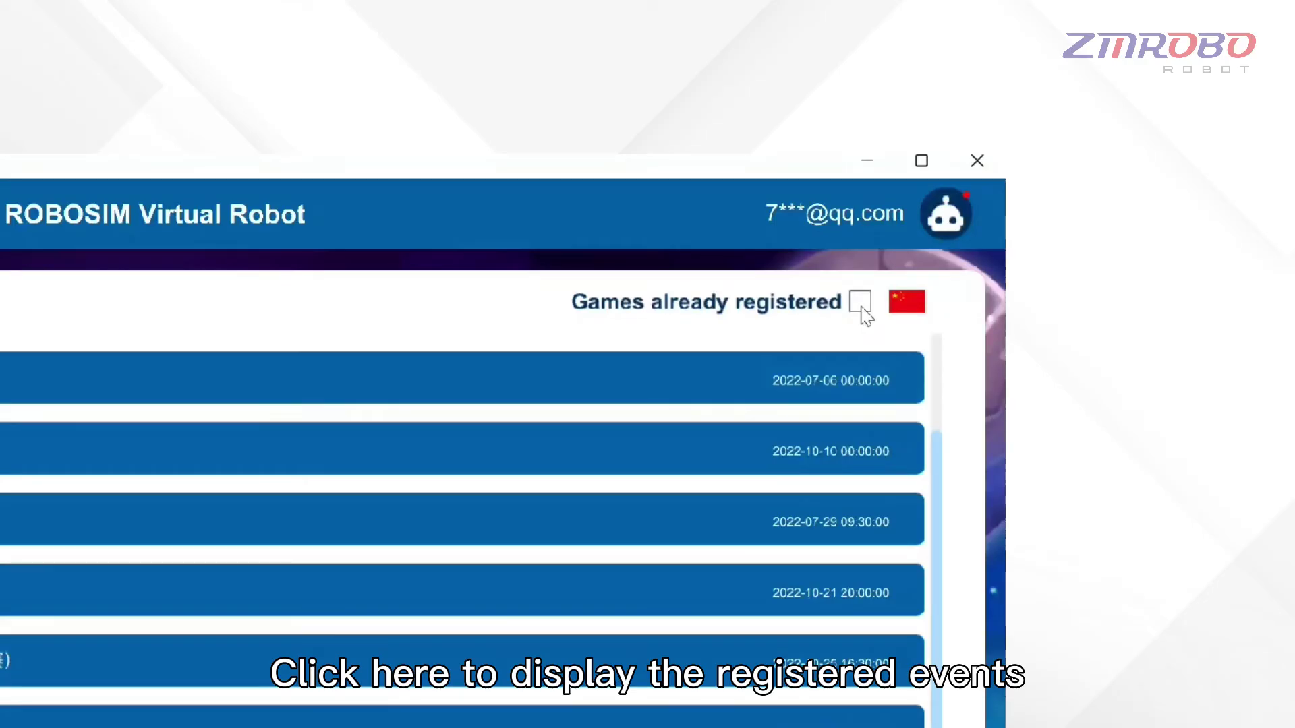
{"action": "left_click", "coordinate": [861, 305]}
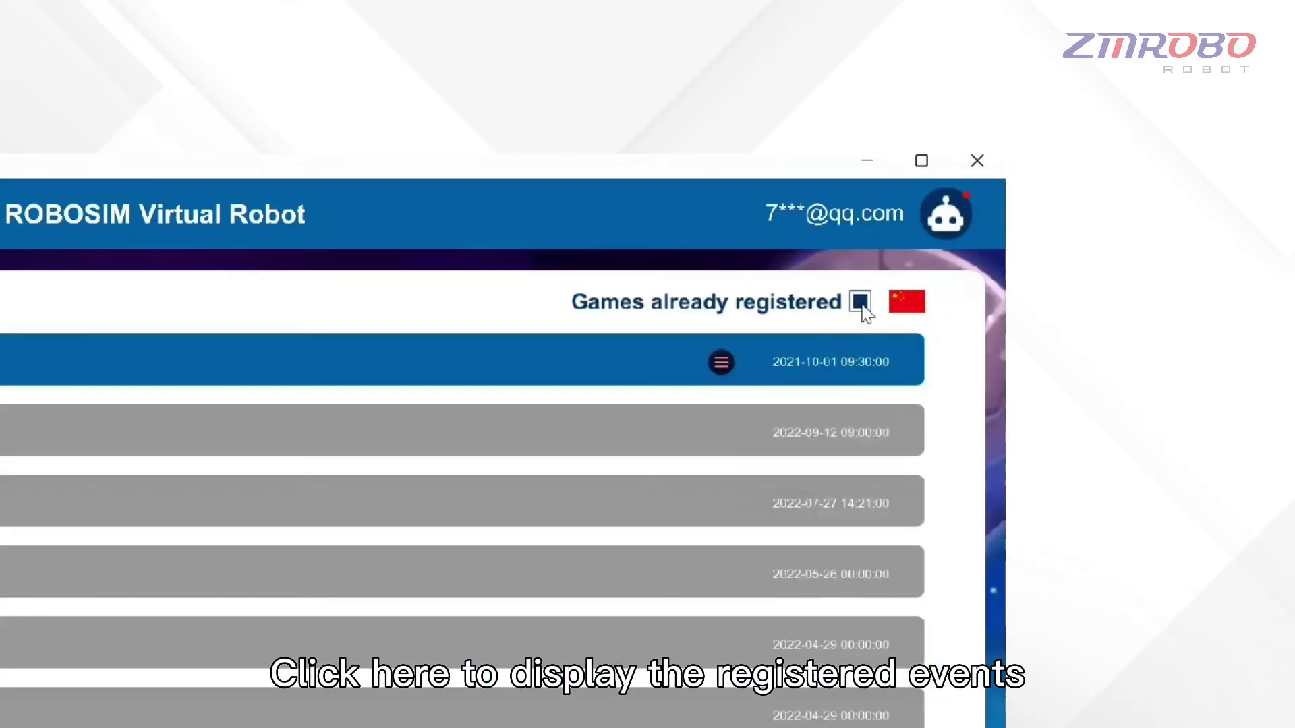
{"action": "left_click", "coordinate": [861, 304]}
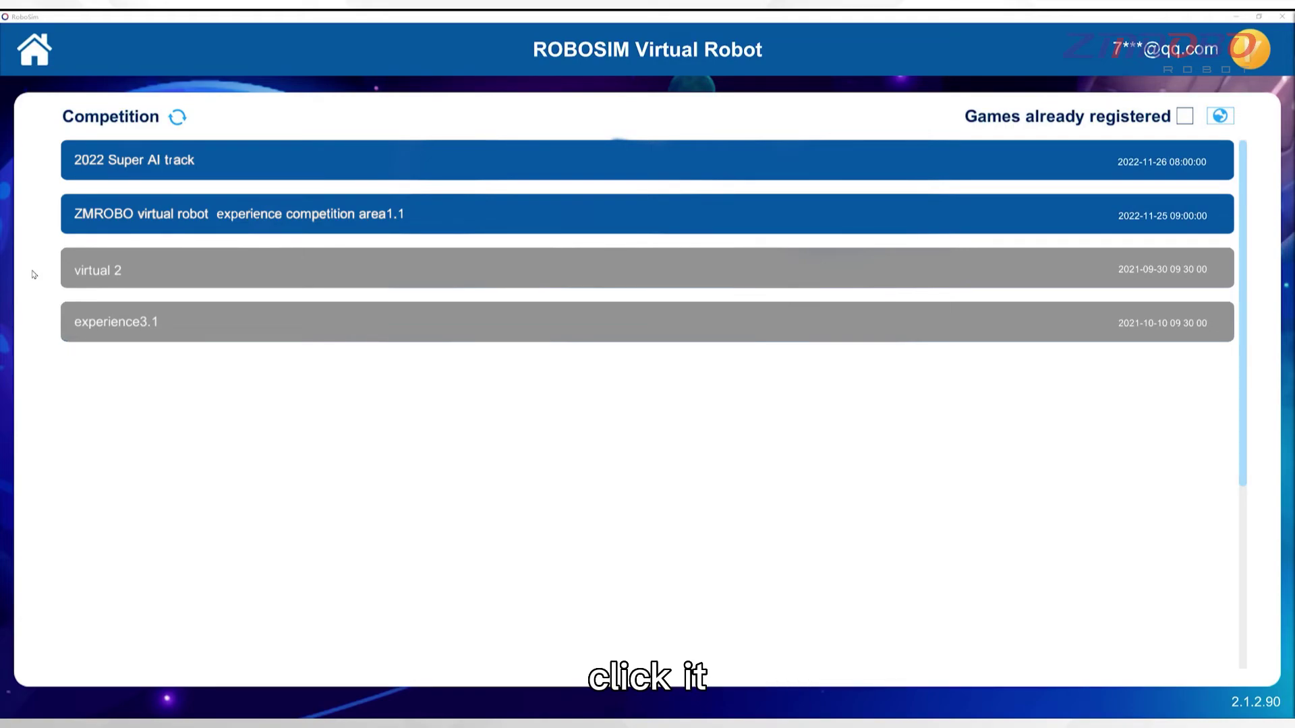
Step: Expand the 2022 Super AI track entry and open its beginner event page
{"action": "left_click", "coordinate": [155, 162]}
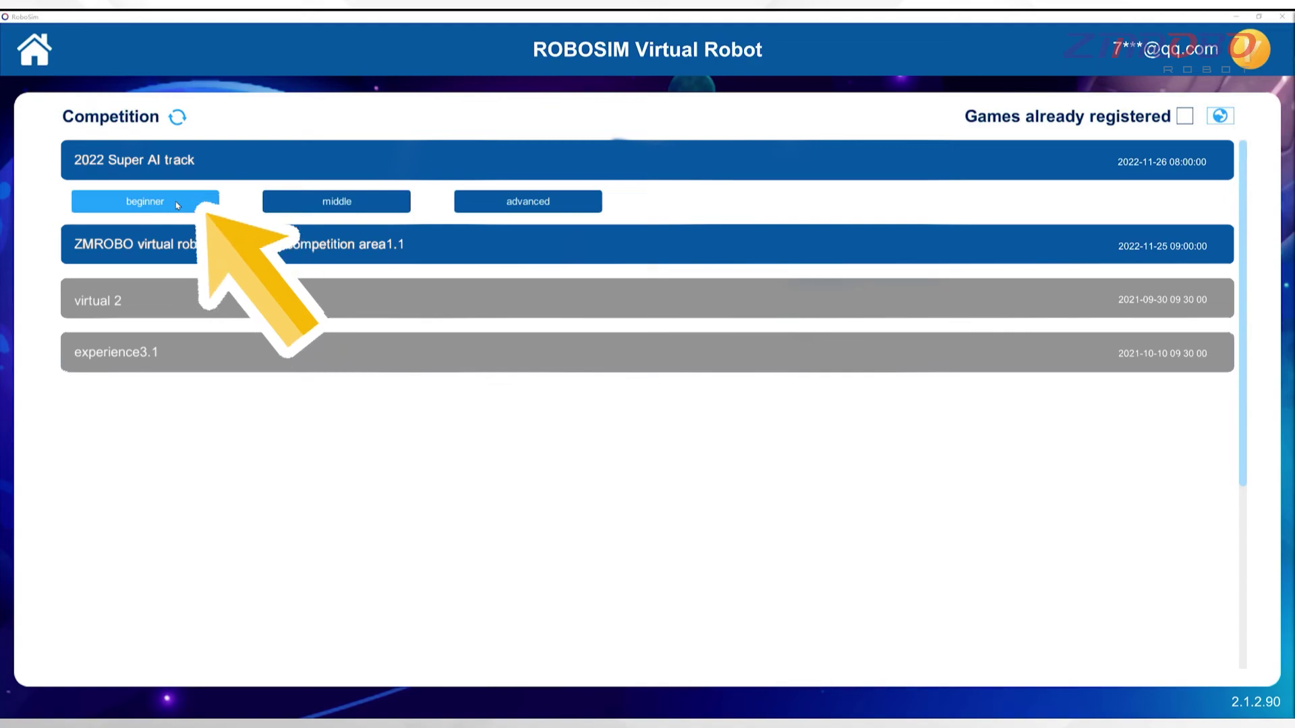
{"action": "left_click", "coordinate": [177, 205]}
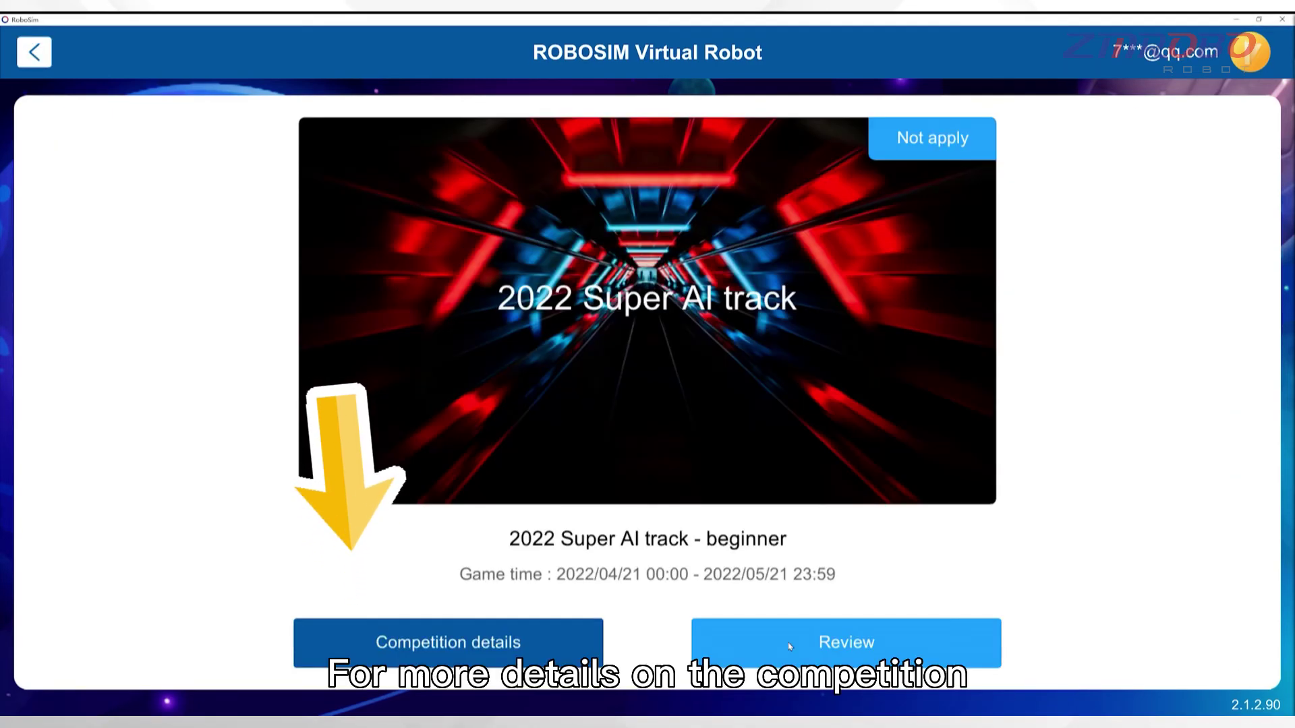